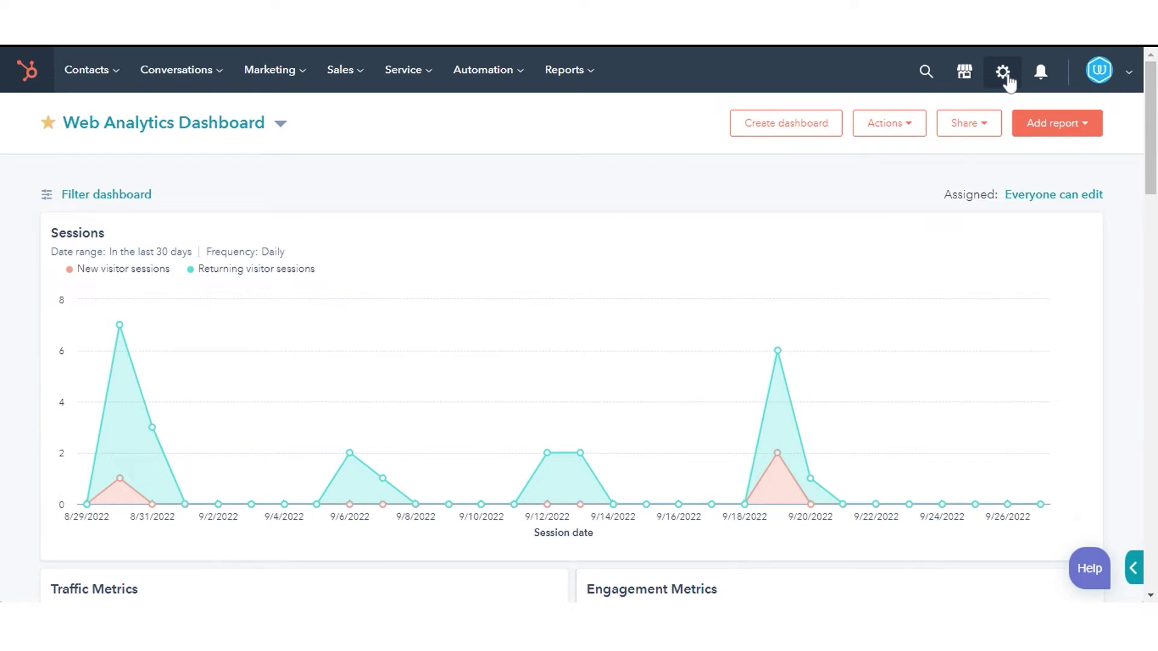
Go from the Settings gear to the Blog settings, pick the blog, and reach Content Import
left_click(1003, 71)
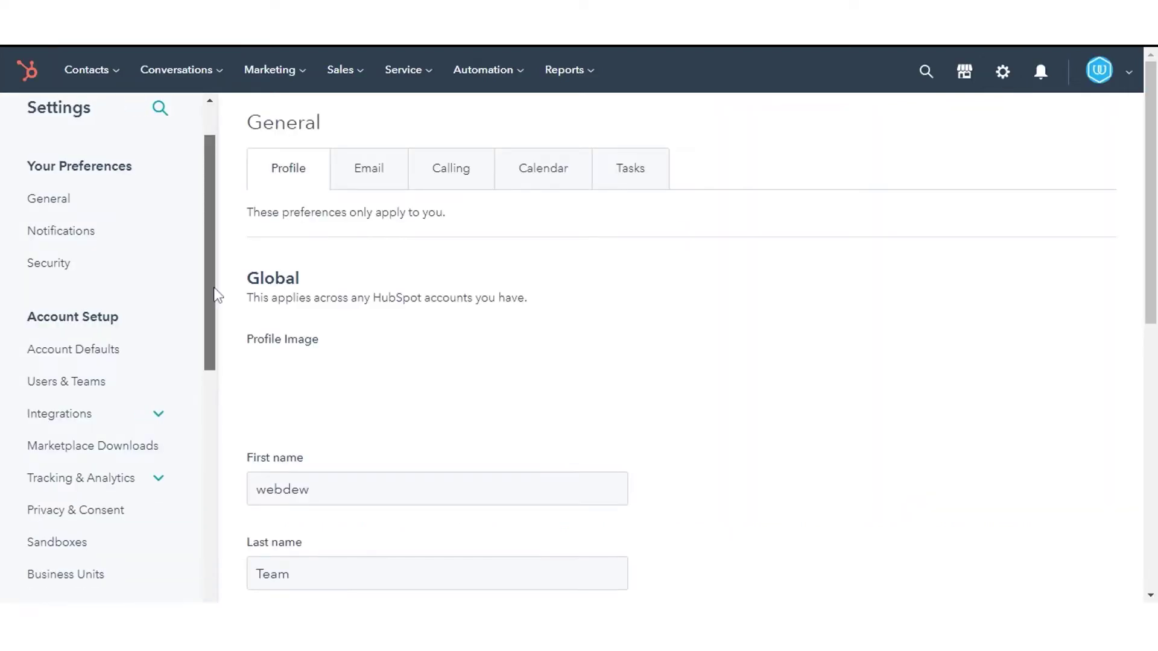
scroll(218, 308, "down", 1)
left_click_drag(215, 307, 211, 530)
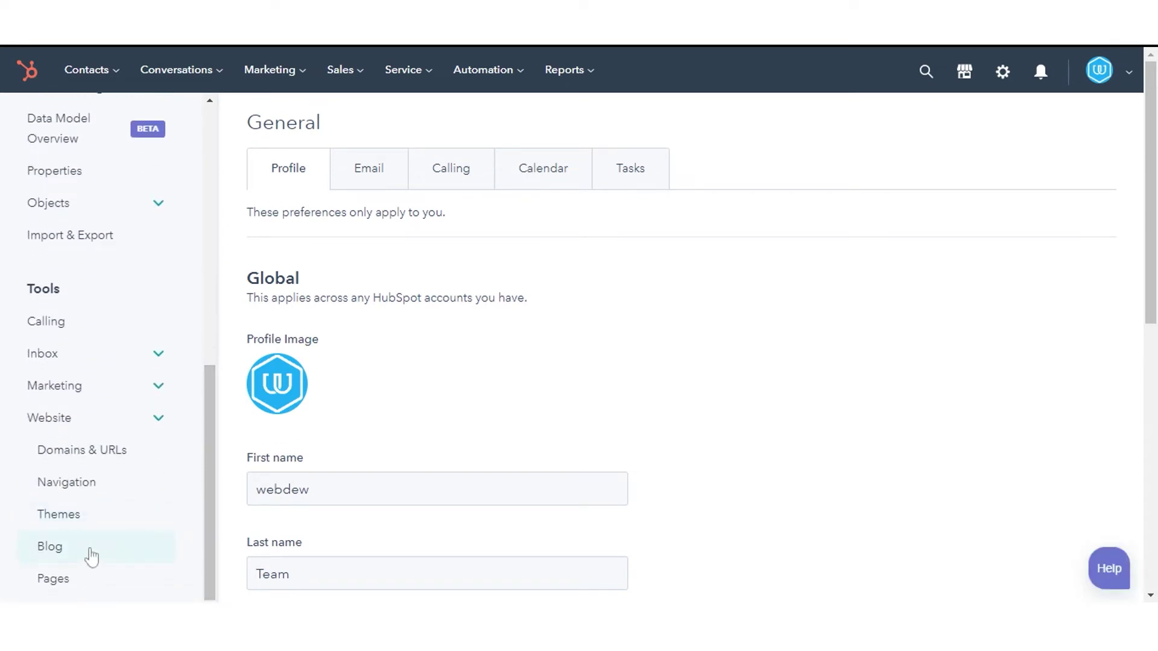
left_click(51, 547)
left_click(822, 189)
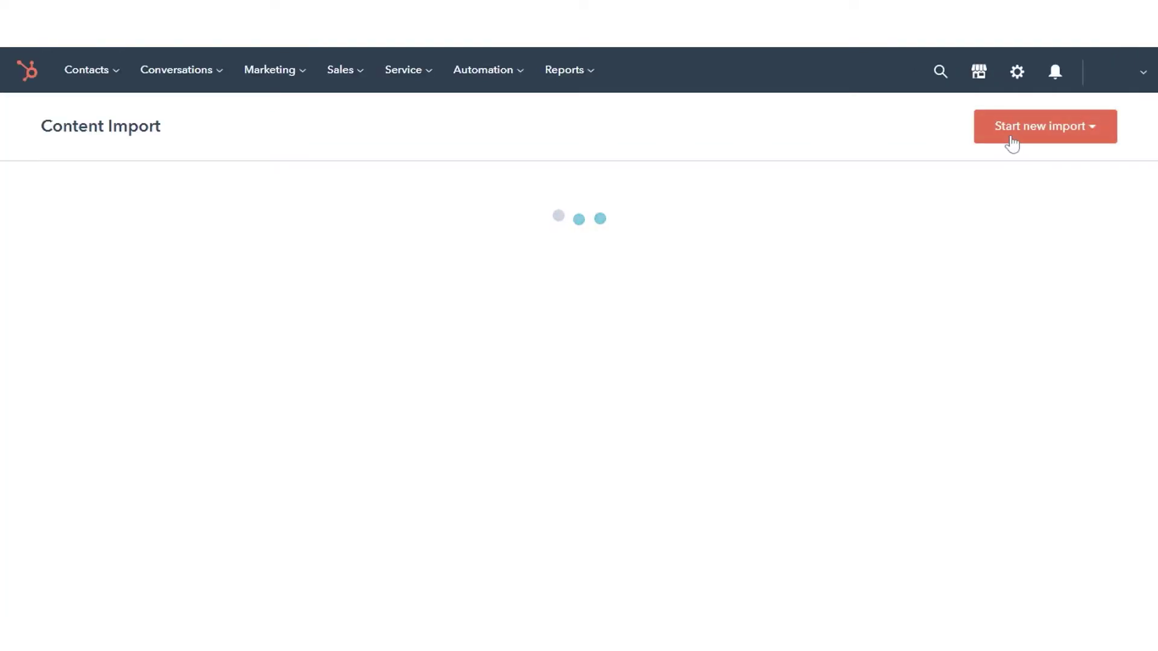
Start a new content import of blog posts
left_click(1011, 135)
left_click(998, 177)
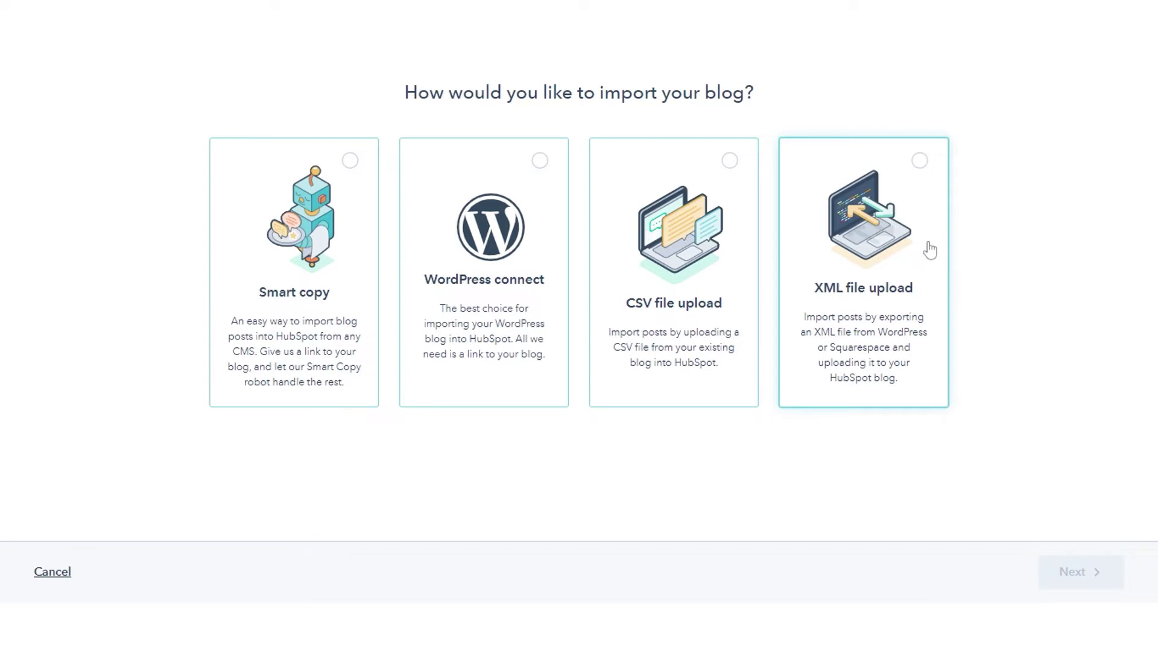
Choose CSV file upload and set the current blog platform to 'I am not sure'
left_click(688, 307)
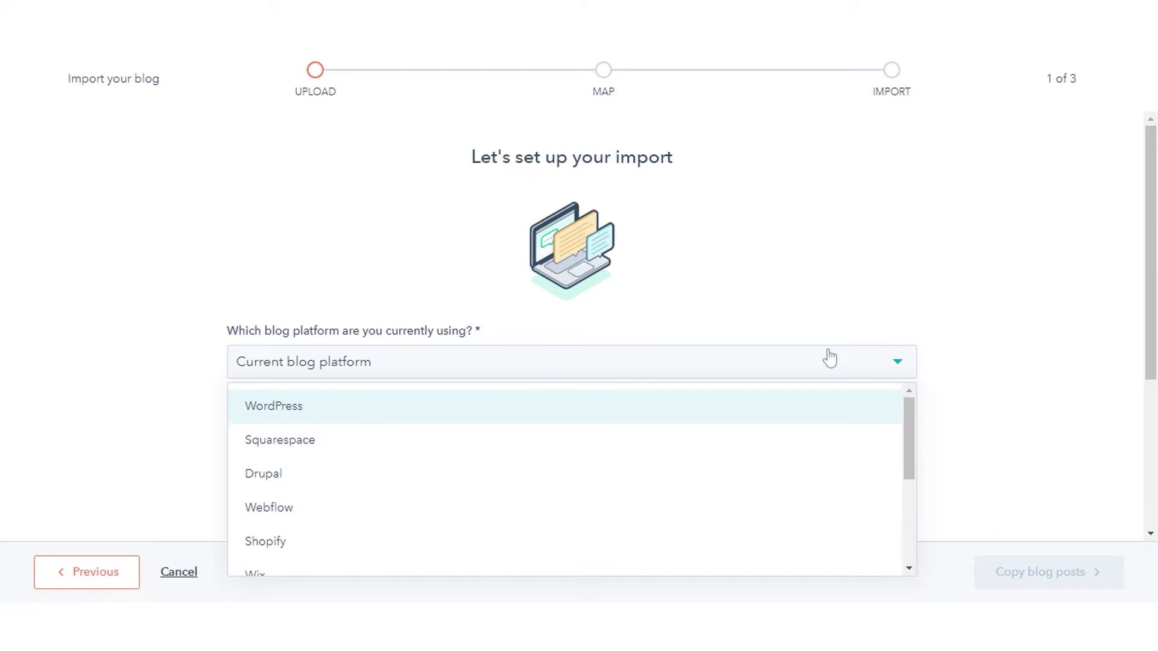
scroll(1151, 271, "down", 1)
scroll(1045, 419, "down", 1)
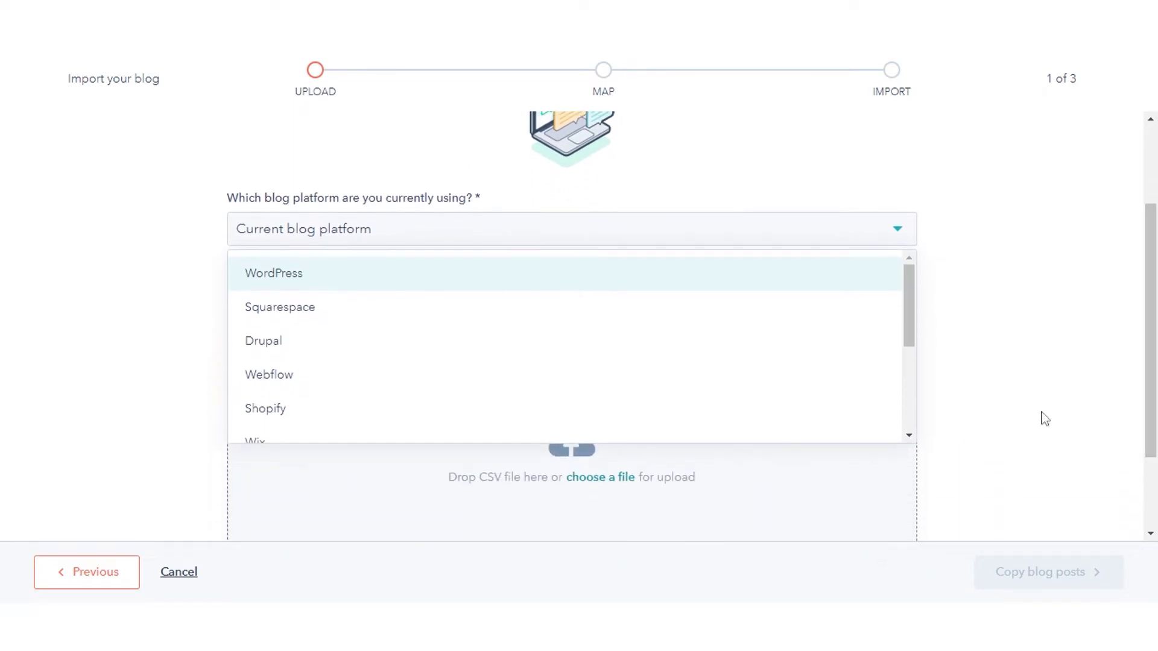
left_click_drag(909, 323, 926, 440)
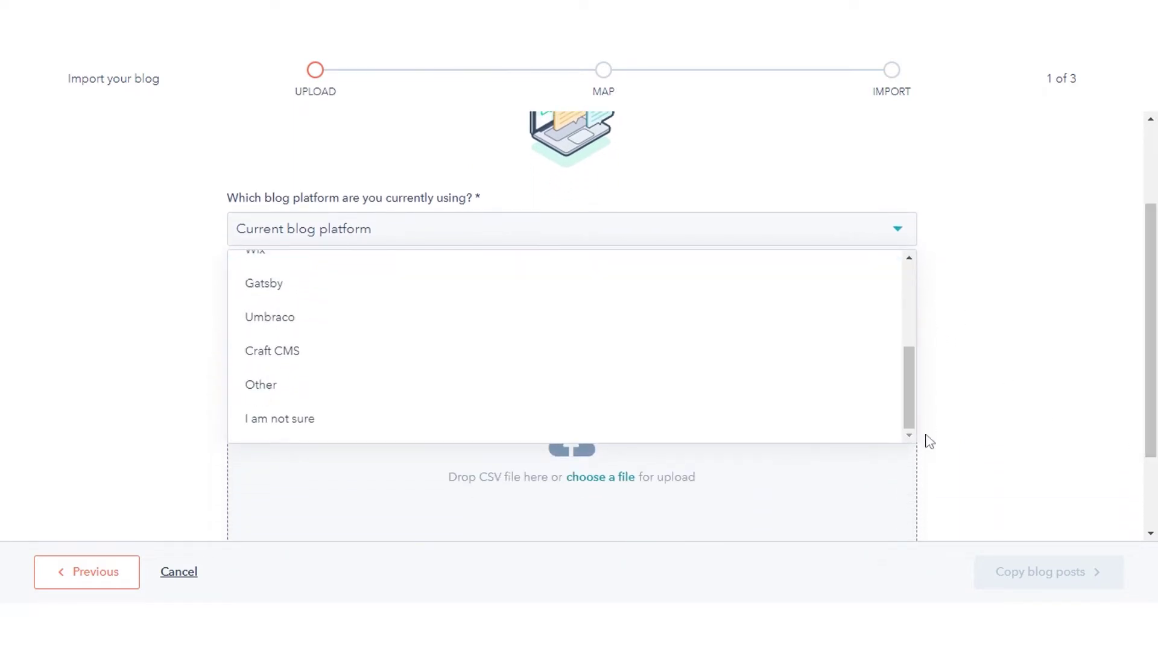
left_click(765, 427)
Set the target HubSpot blog to Aman_blog1
left_click(738, 327)
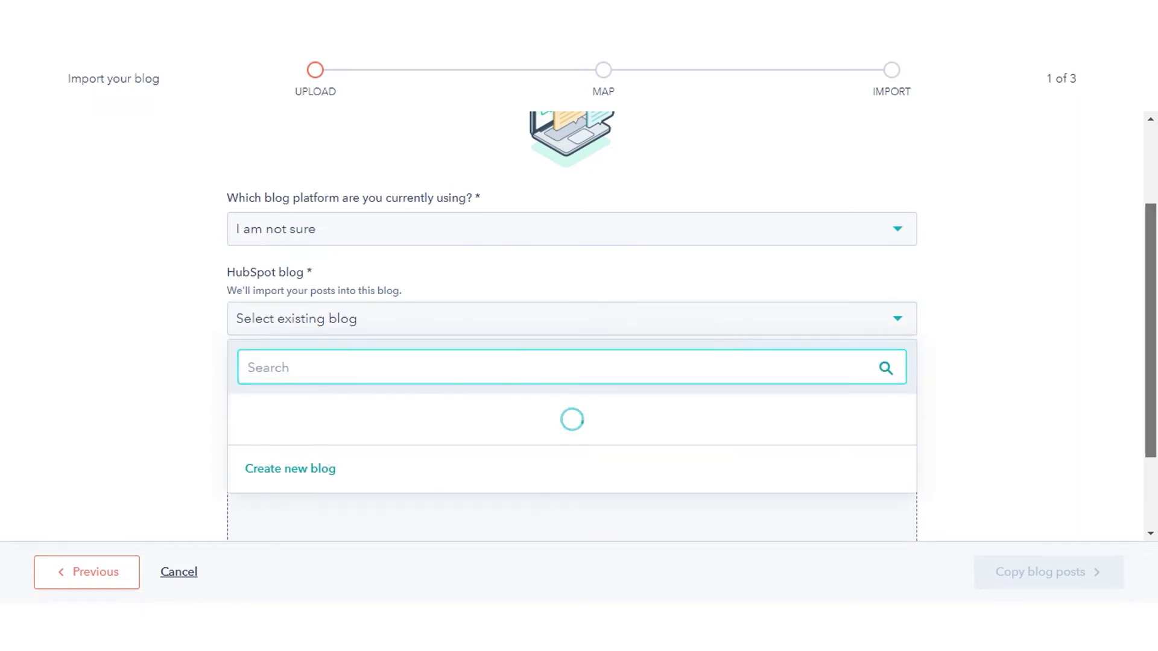
scroll(1151, 380, "down", 1)
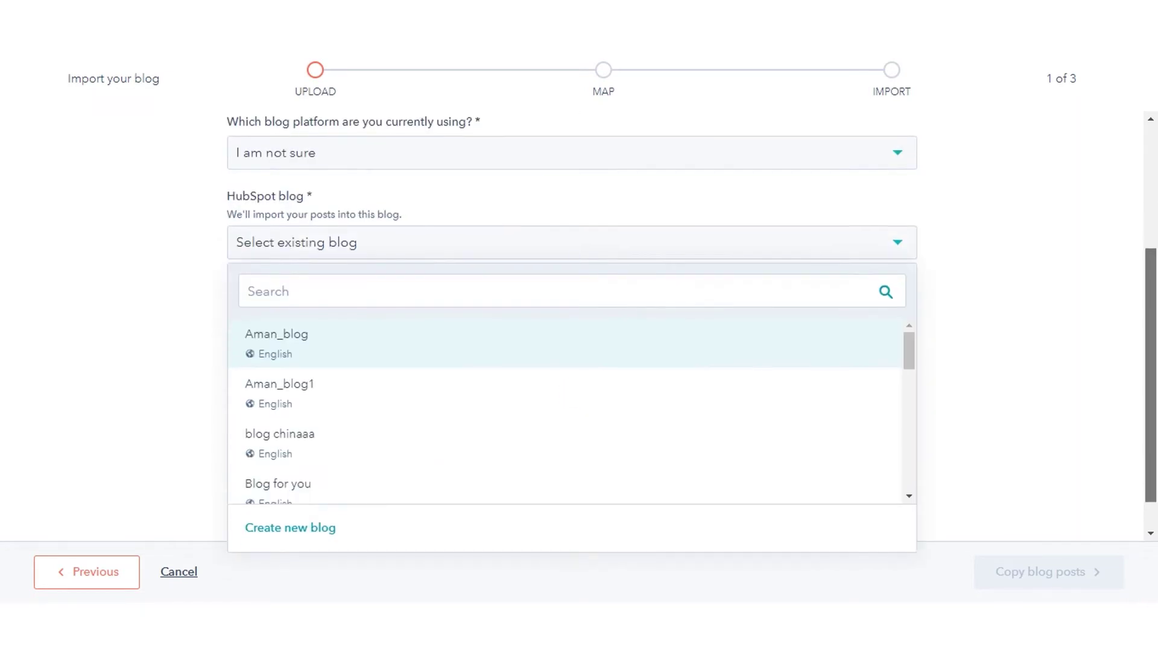
left_click(351, 408)
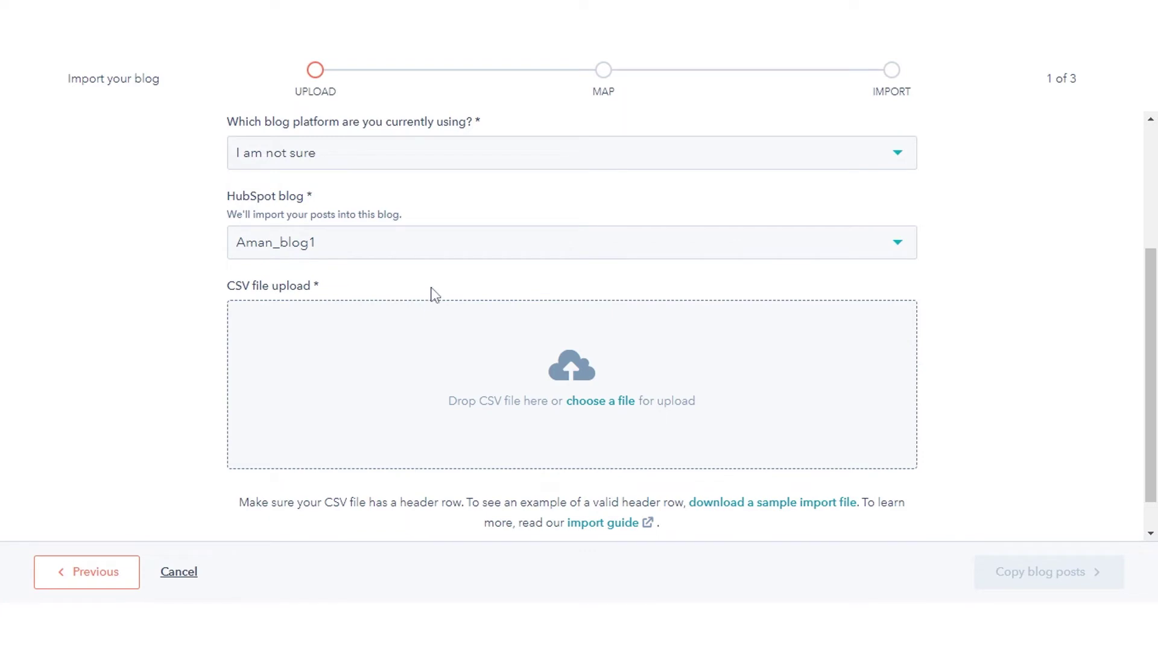
left_click(430, 249)
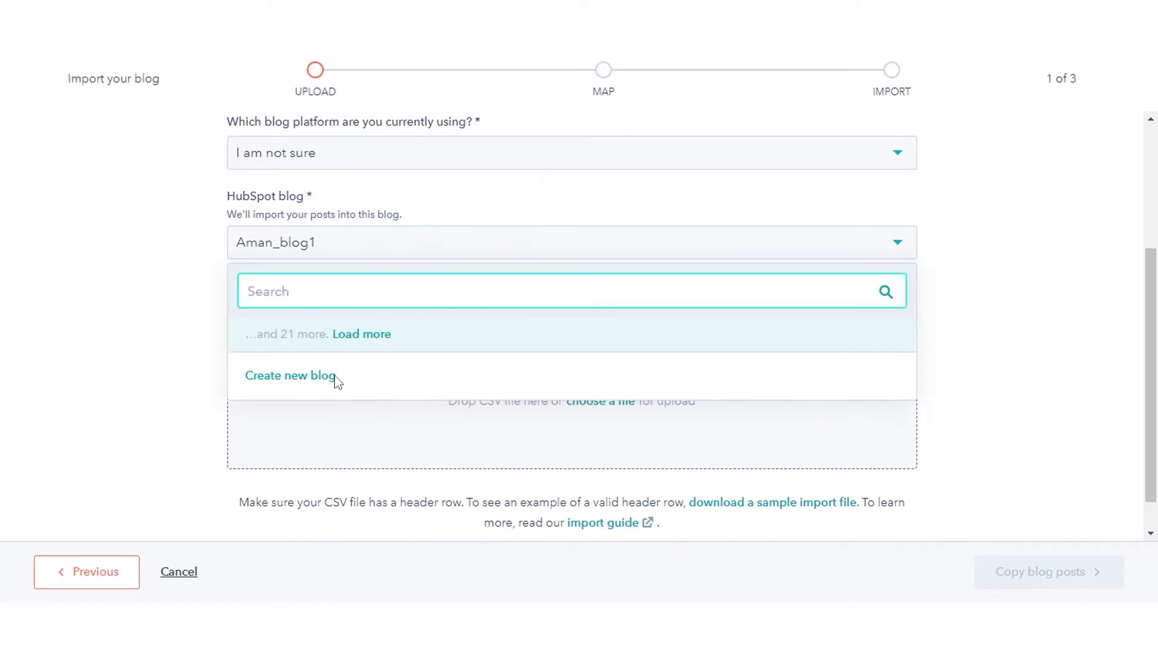
left_click(1068, 273)
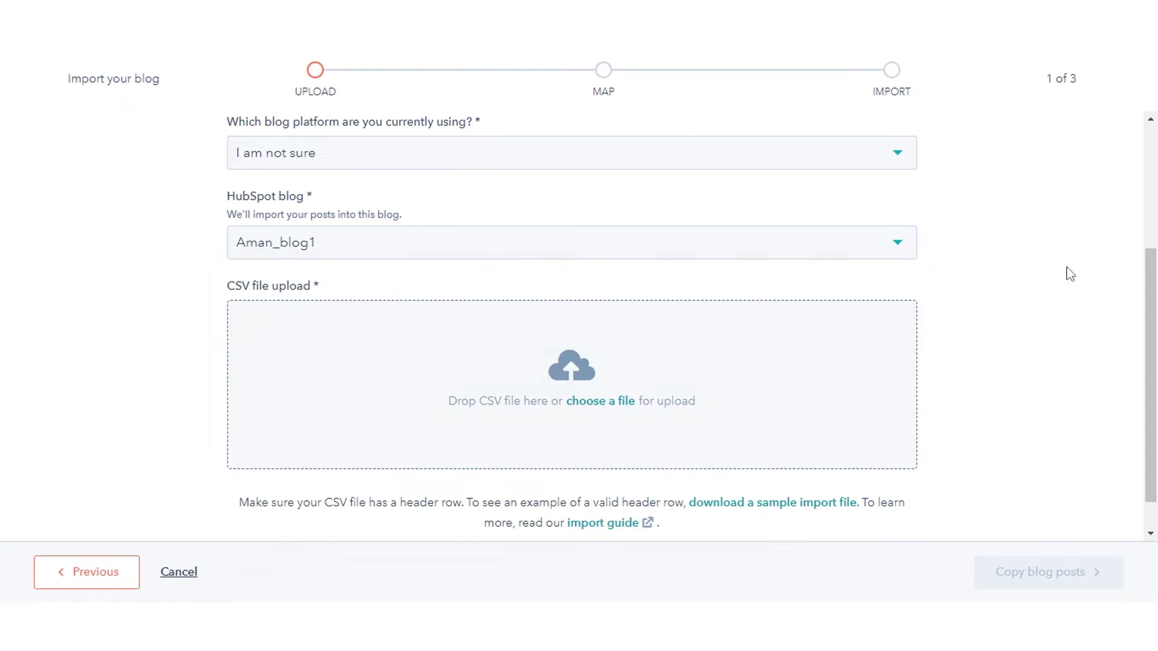
scroll(1099, 273, "down", 1)
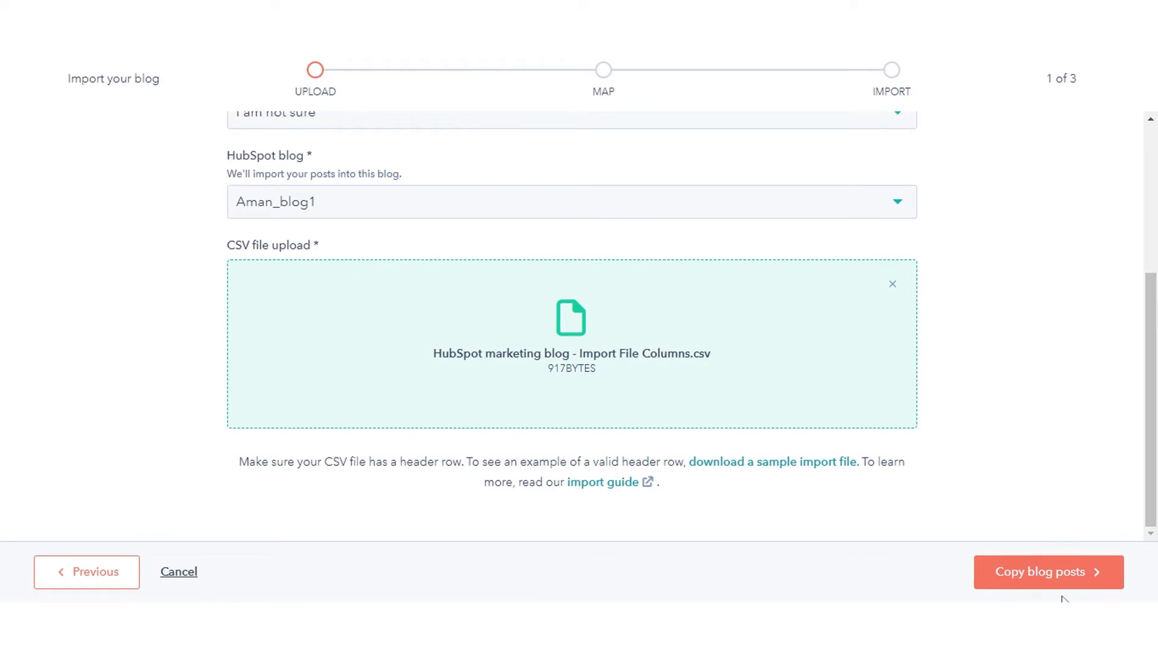
Copy the blog posts from the uploaded 'HubSpot marketing blog - Import File Columns.csv'
left_click(1045, 585)
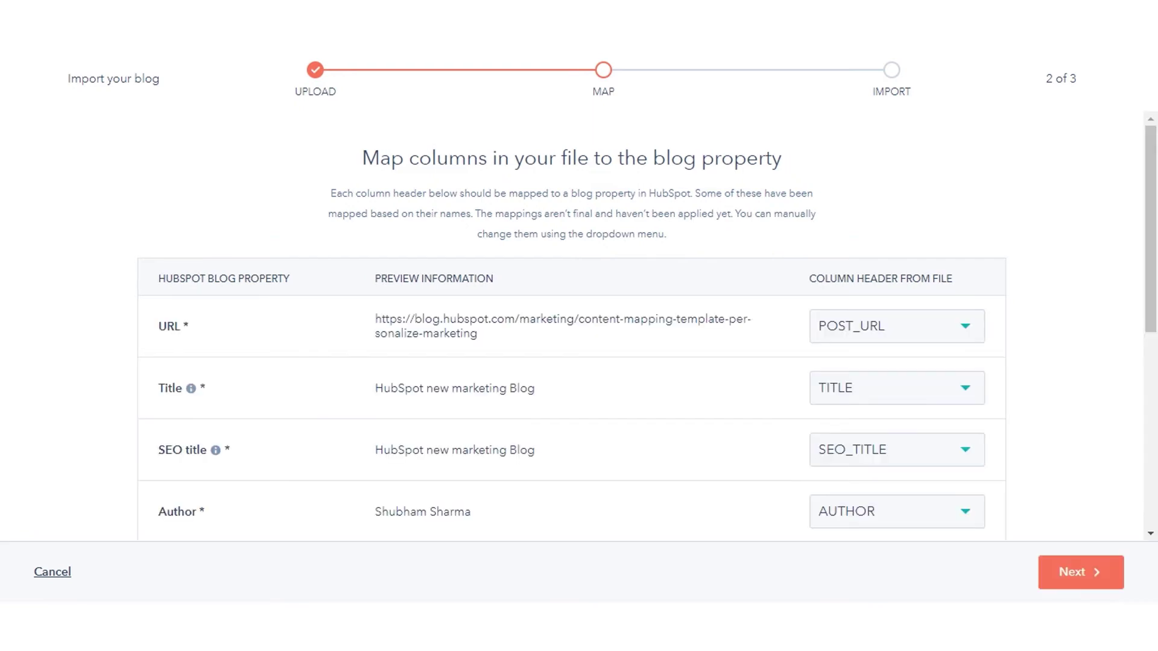
scroll(1104, 316, "down", 2)
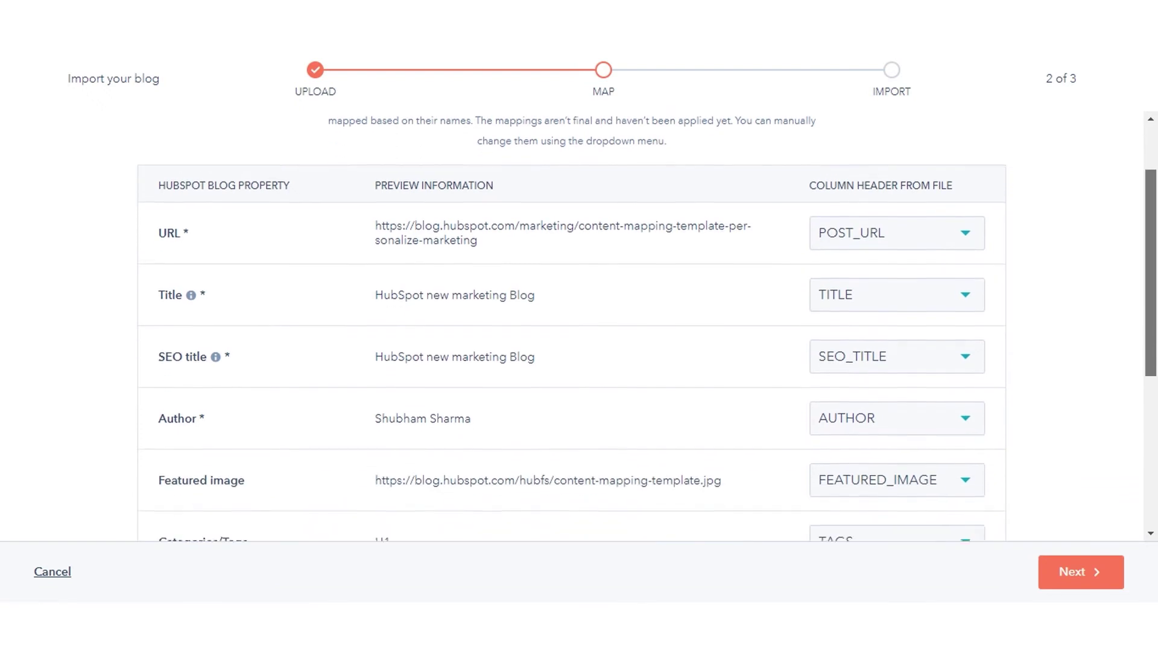
Verify the URL and Title column mappings unchanged, then accept the mapping to prepare the import
left_click(967, 218)
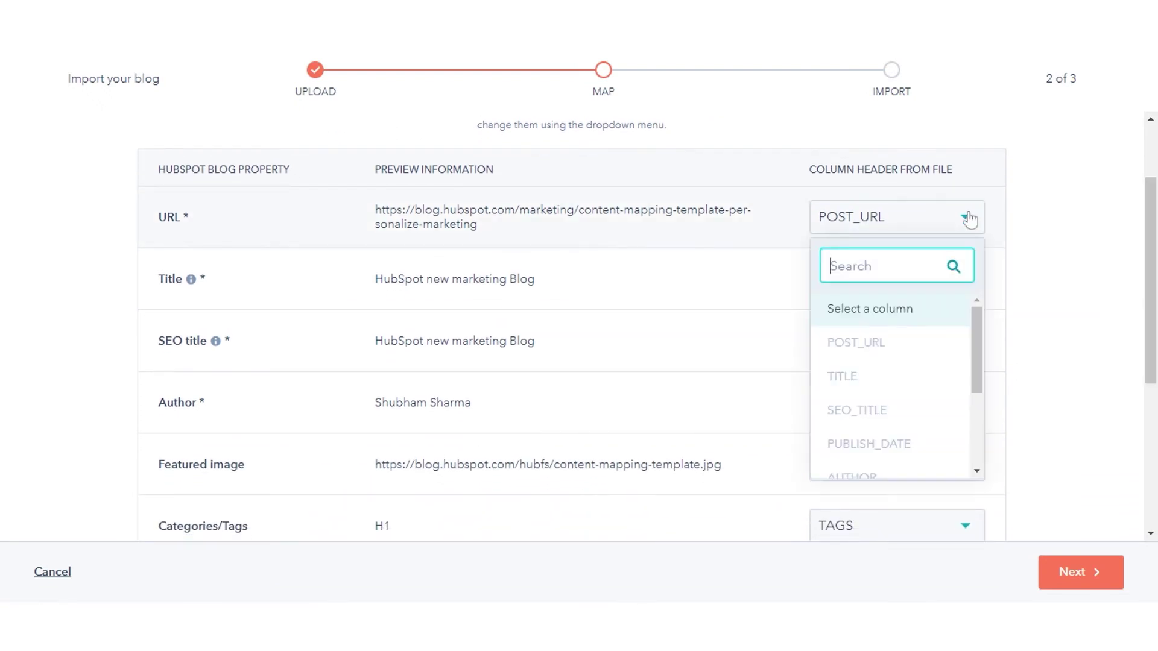
left_click(1110, 269)
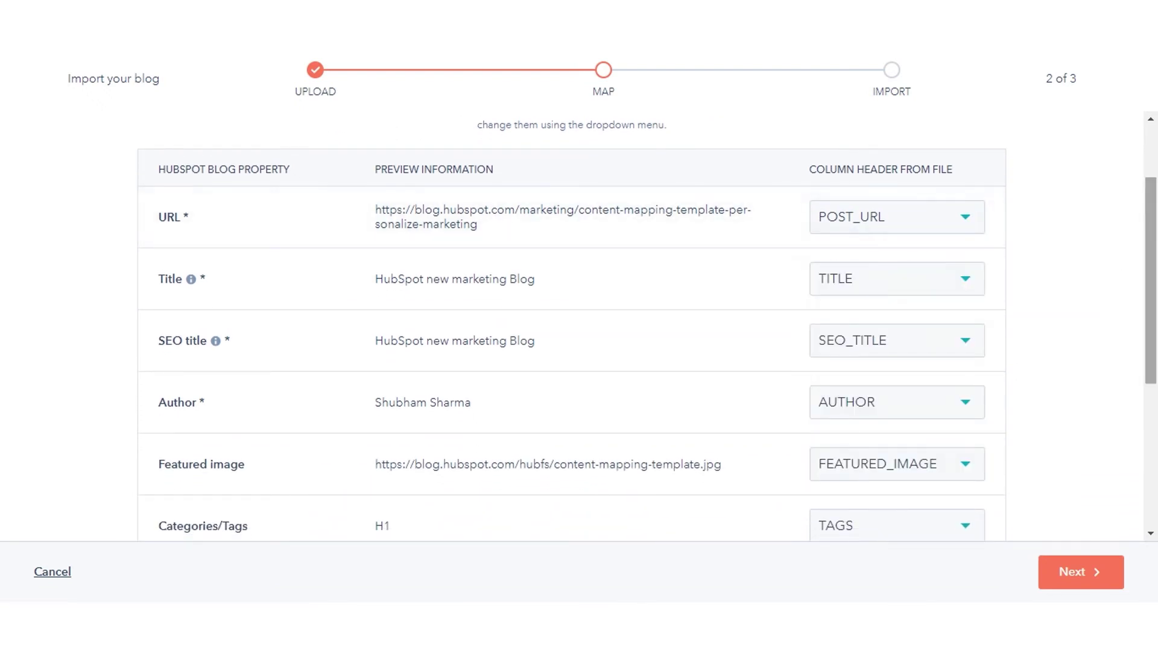
scroll(1109, 272, "down", 1)
left_click(965, 225)
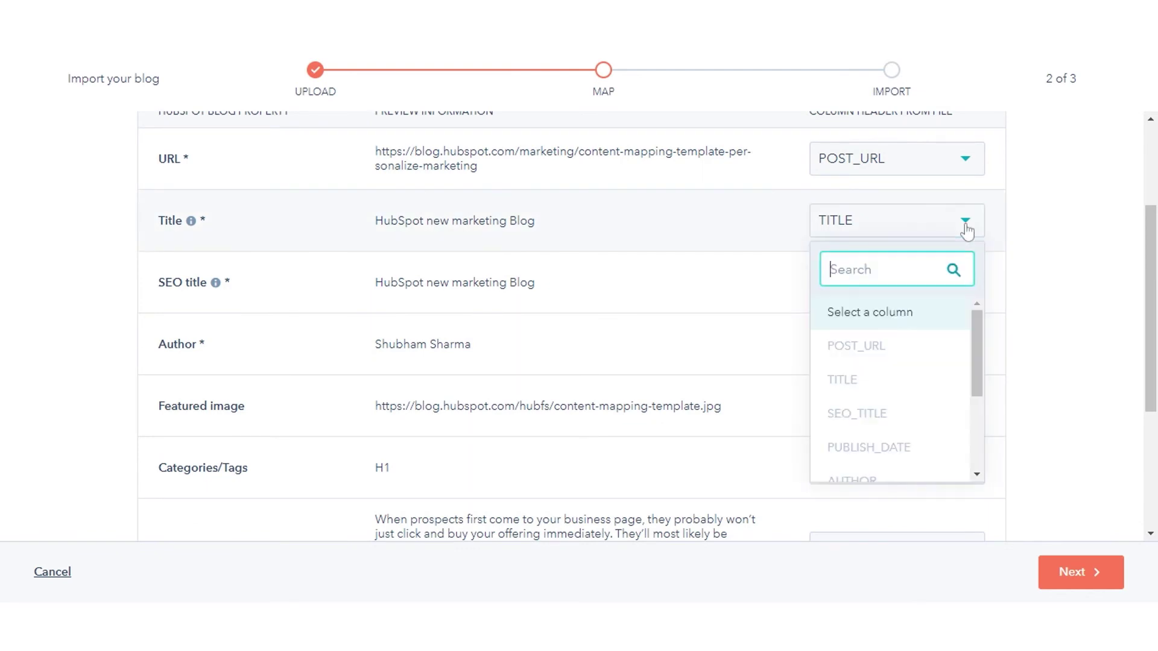
left_click(1039, 288)
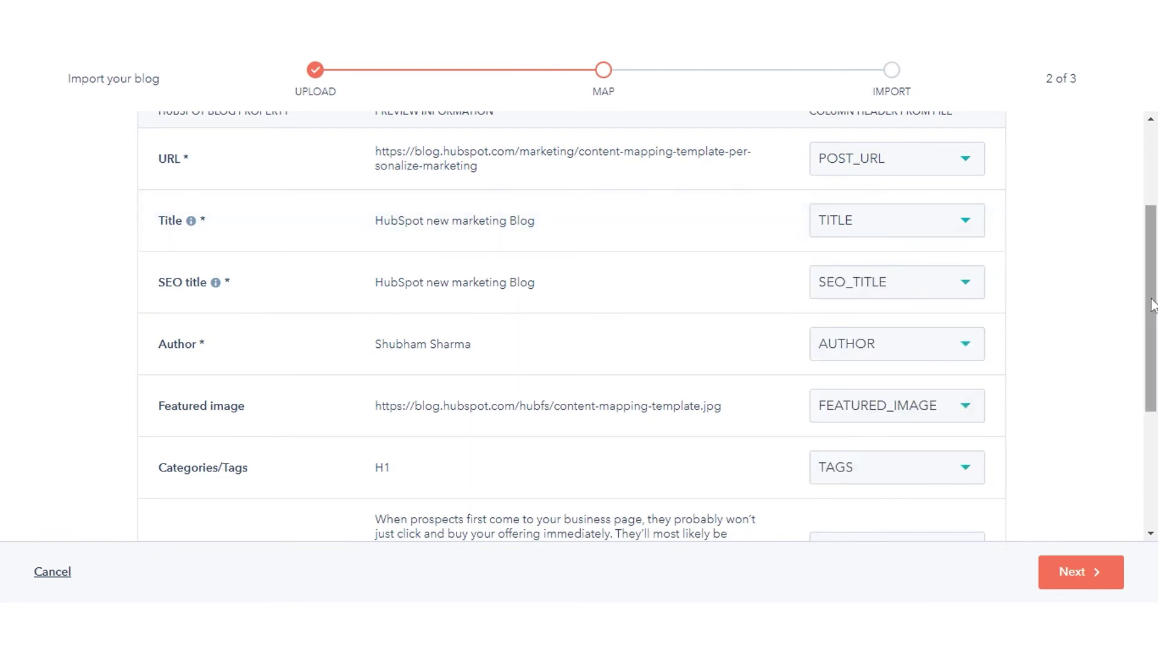
left_click_drag(1151, 308, 1150, 356)
scroll(579, 326, "down", 3)
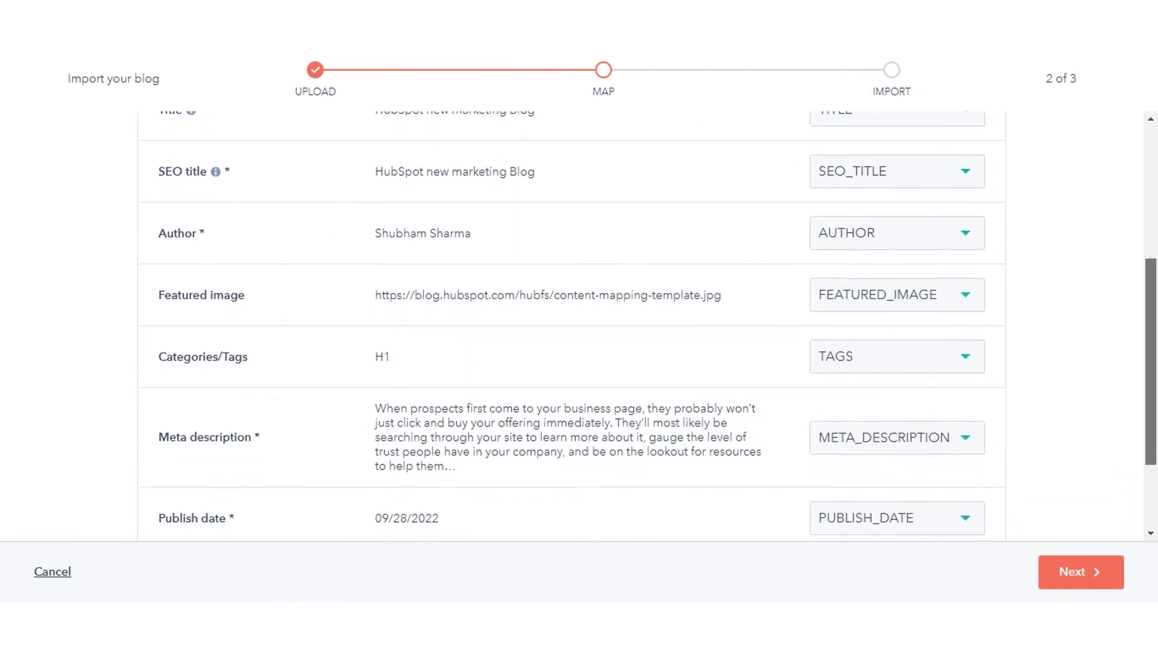
scroll(579, 326, "down", 1)
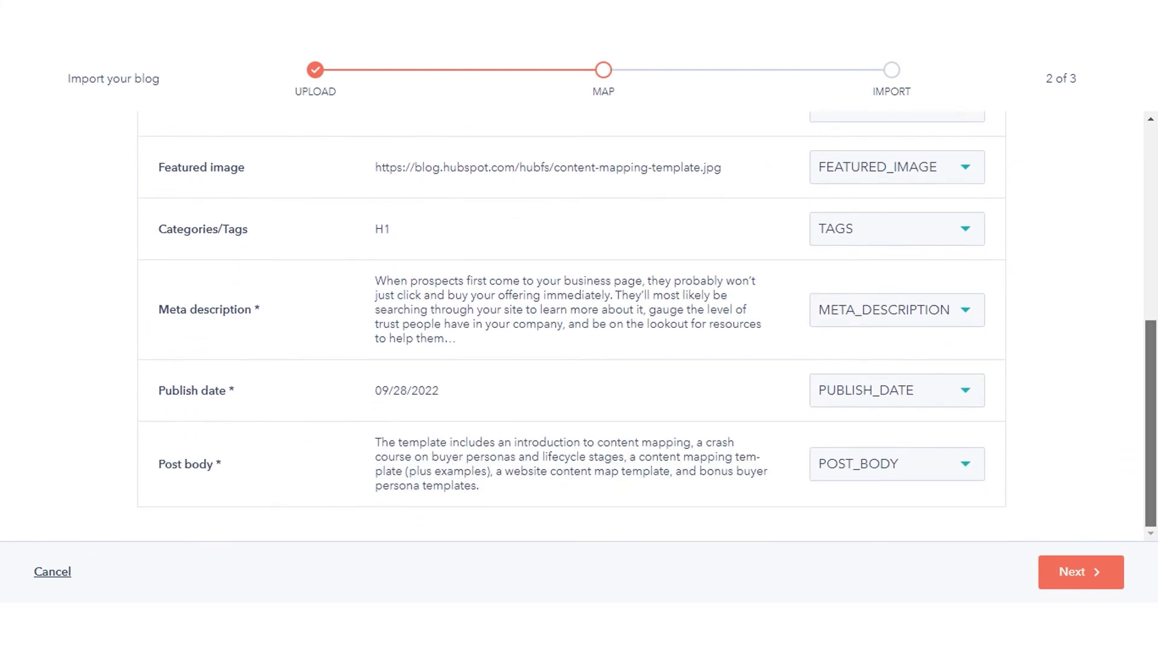
scroll(580, 327, "up", 1)
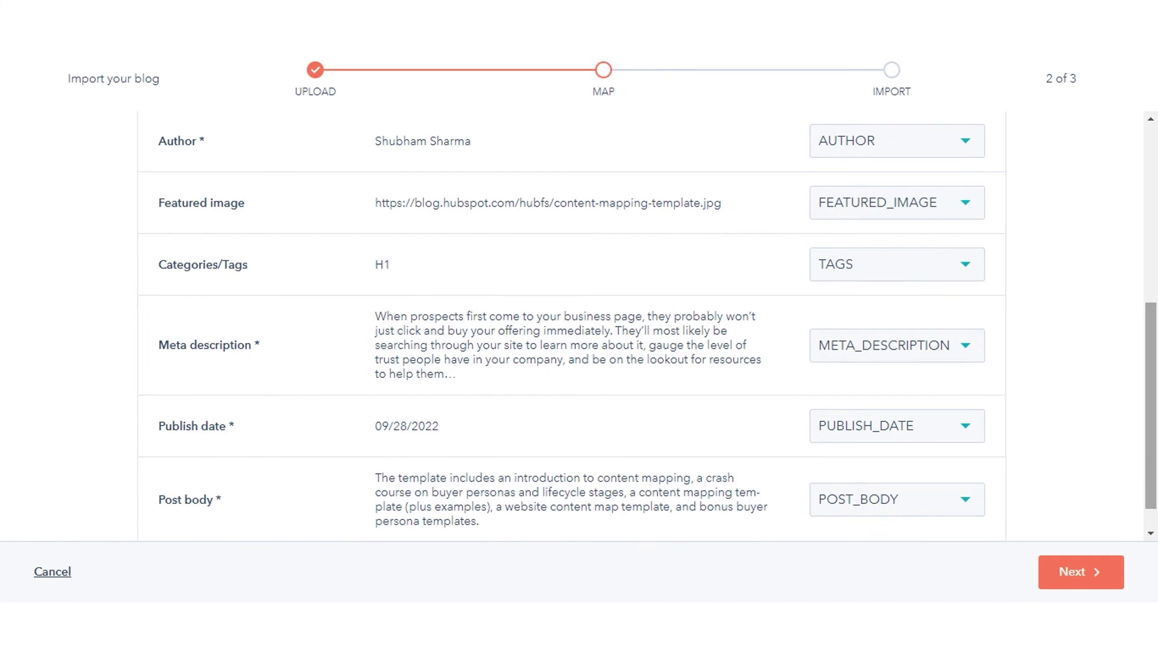
scroll(1129, 482, "up", 5)
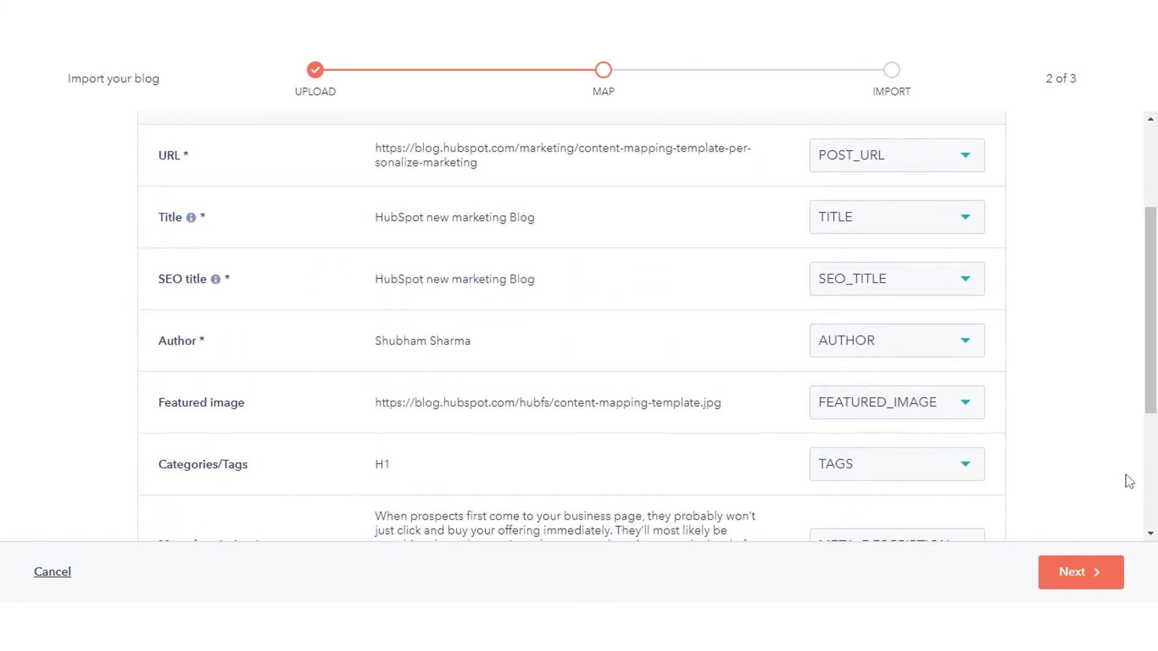
left_click(1082, 580)
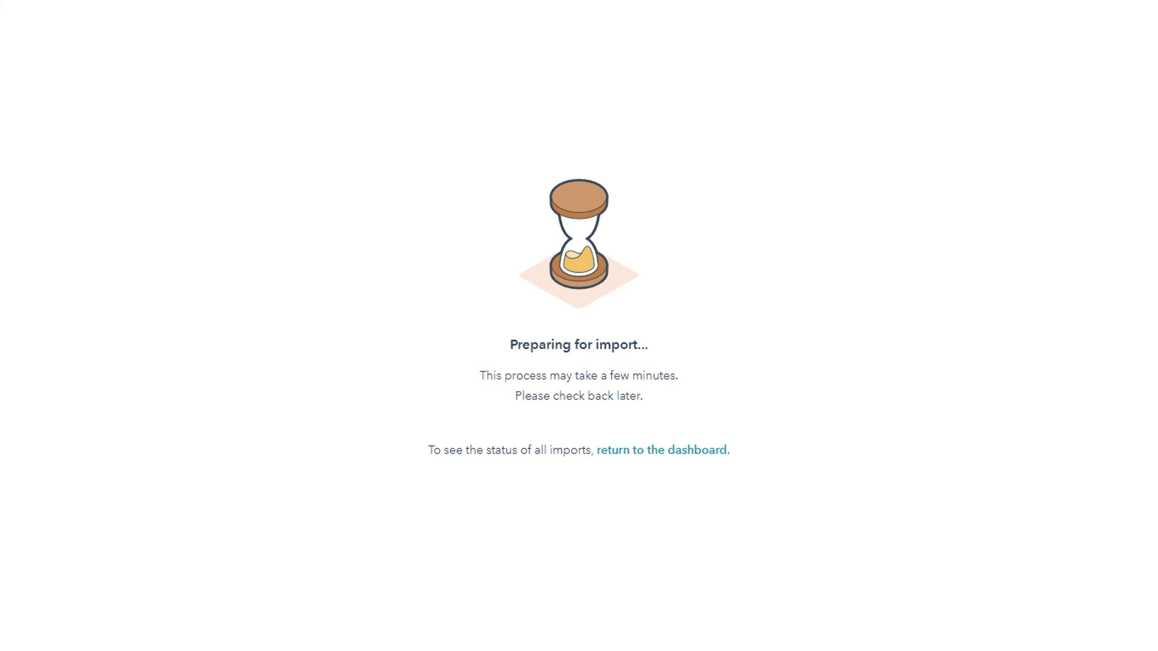
Leave the Preparing for import screen for the Content Import dashboard
left_click(690, 454)
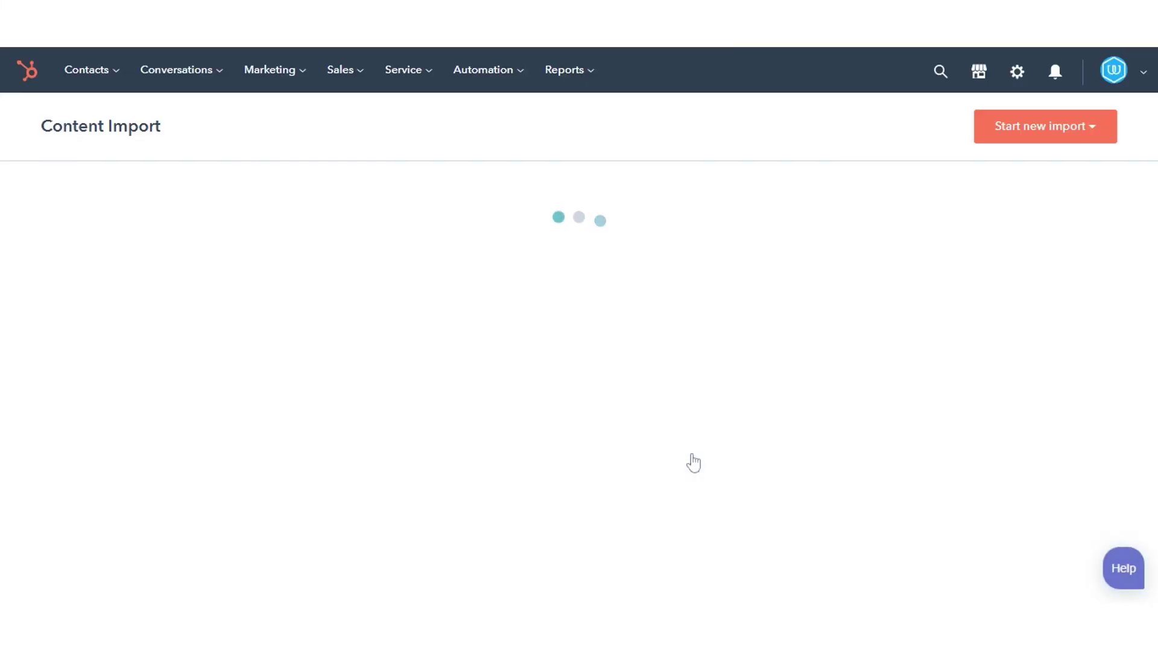